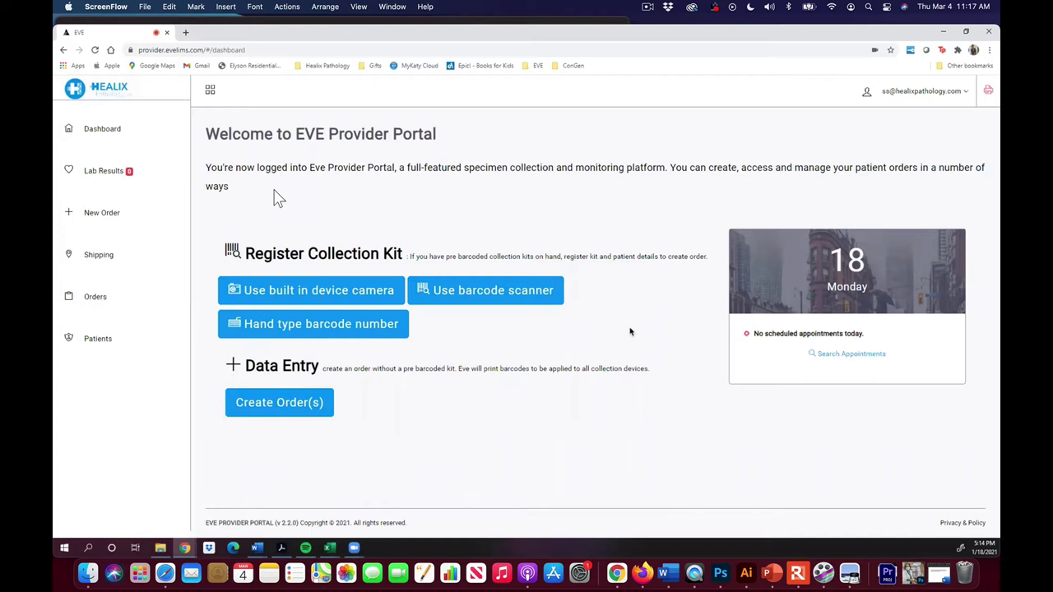
# Step: Skip the Provider Portal Kit Registration video forward to 02:08, at the Kit Registration dialog with the self and collector registration options
pyautogui.moveTo(545, 342)
pyautogui.moveTo(232, 74)
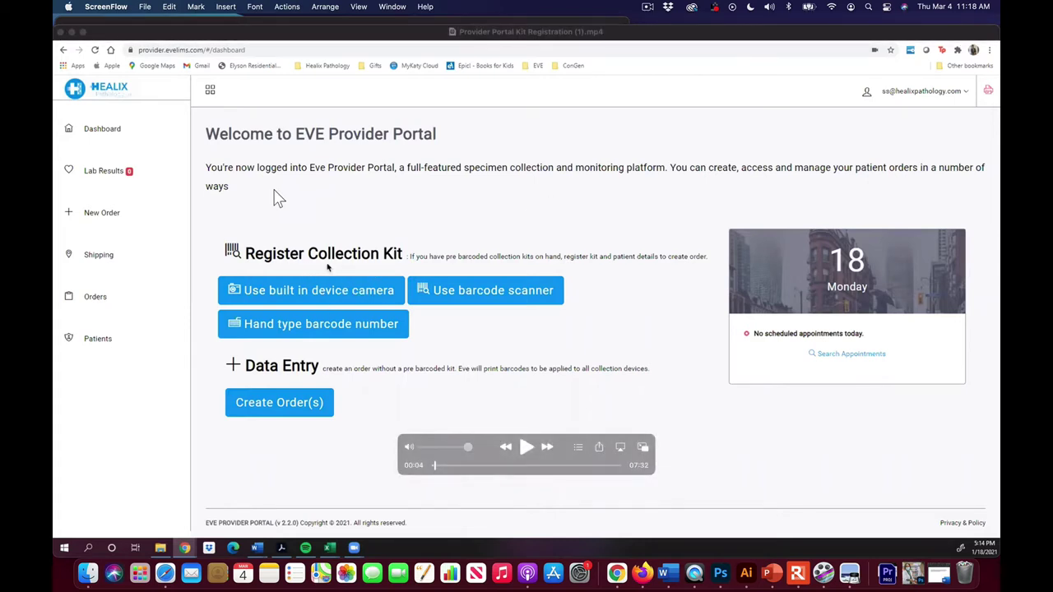
pyautogui.click(435, 468)
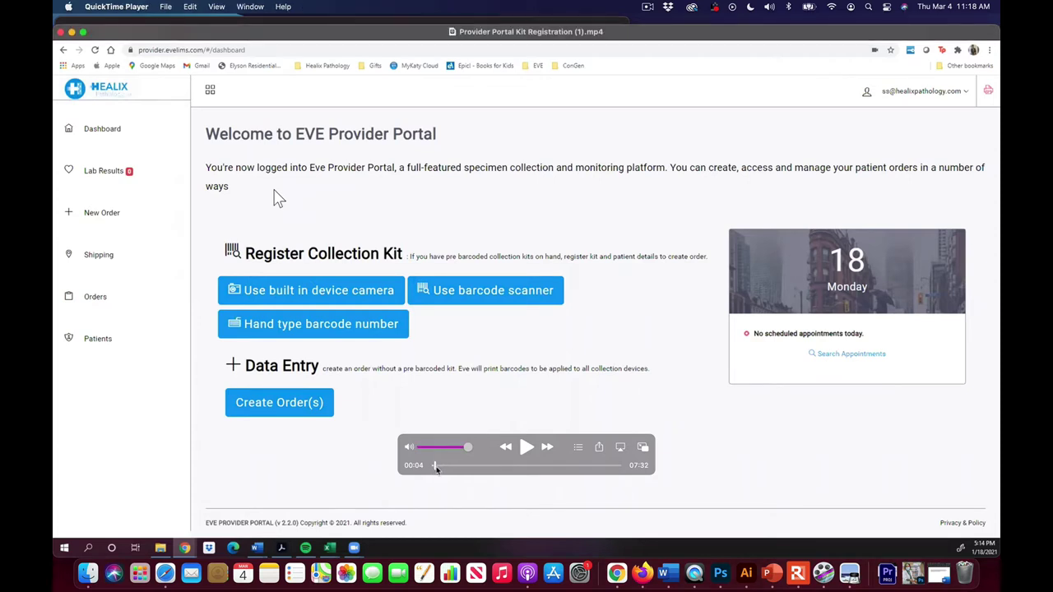
pyautogui.moveTo(435, 466); pyautogui.dragTo(486, 471)
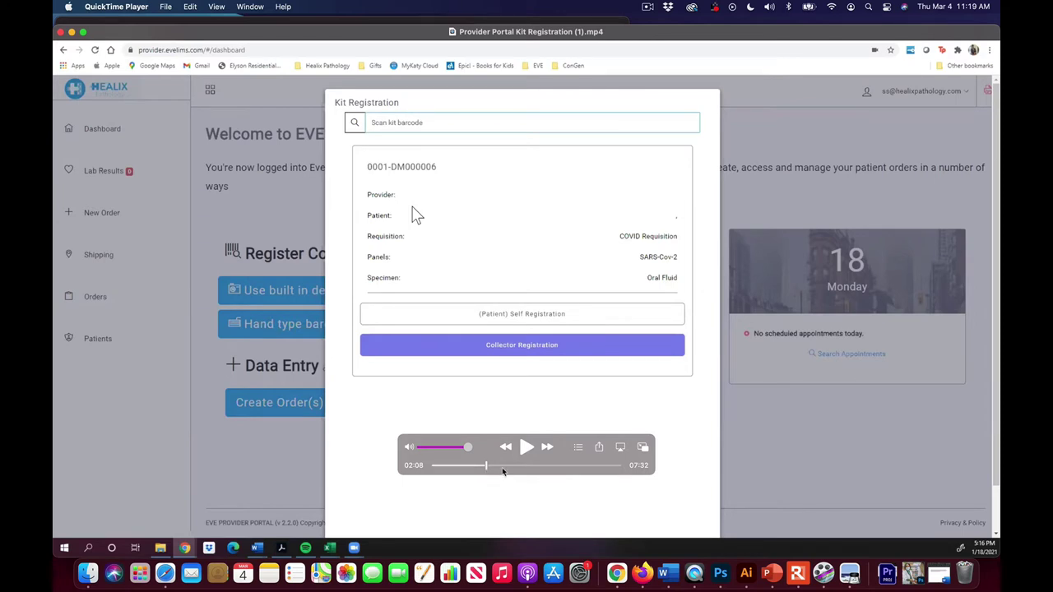
# Step: Advance the video through the patient search to the patient demographics form at 04:04
pyautogui.moveTo(486, 466); pyautogui.dragTo(506, 466)
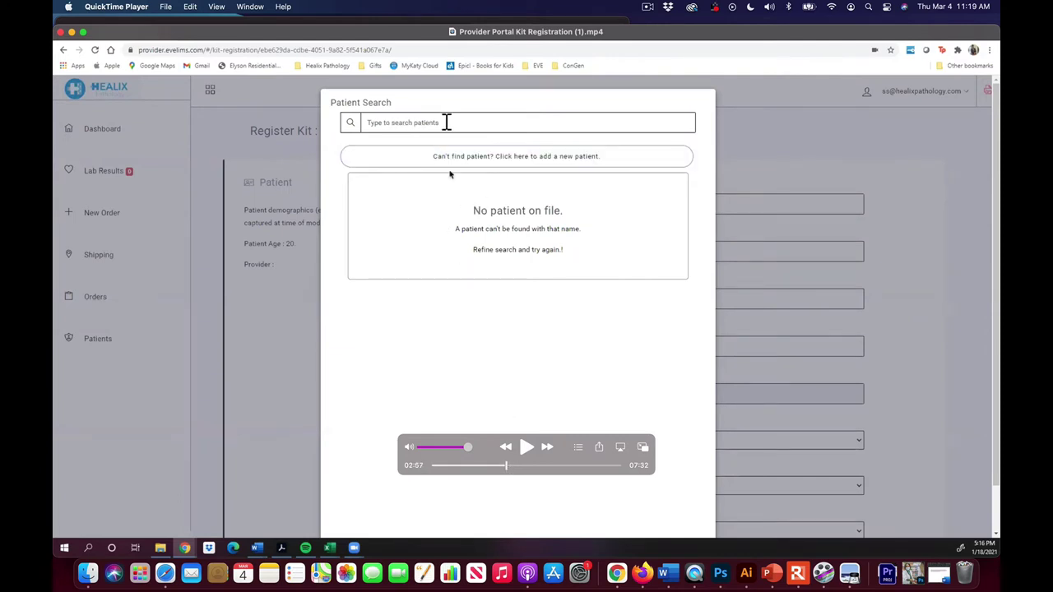
pyautogui.moveTo(507, 469); pyautogui.dragTo(522, 467)
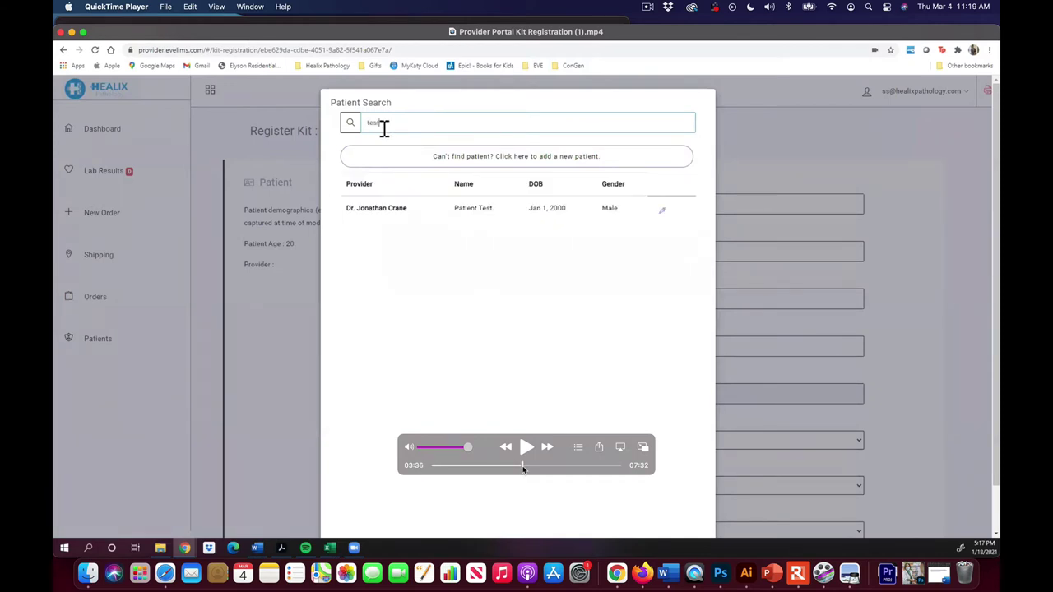
pyautogui.moveTo(522, 467); pyautogui.dragTo(534, 471)
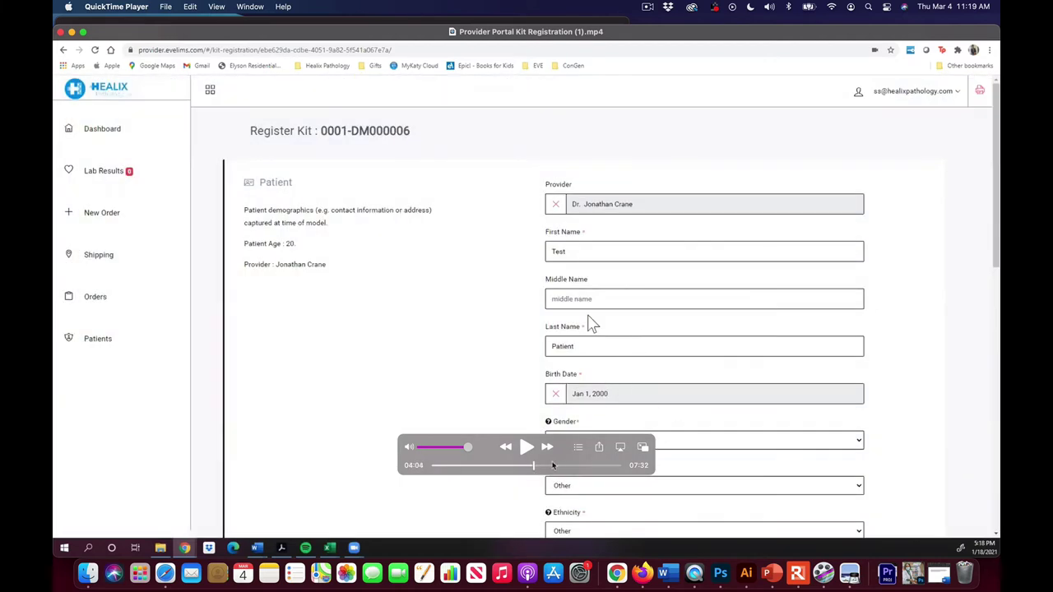
# Step: Advance the video through the address and Prefered Report Delivery fields to 04:52, where the cell phone and email fields are shown
pyautogui.moveTo(534, 467); pyautogui.dragTo(543, 470)
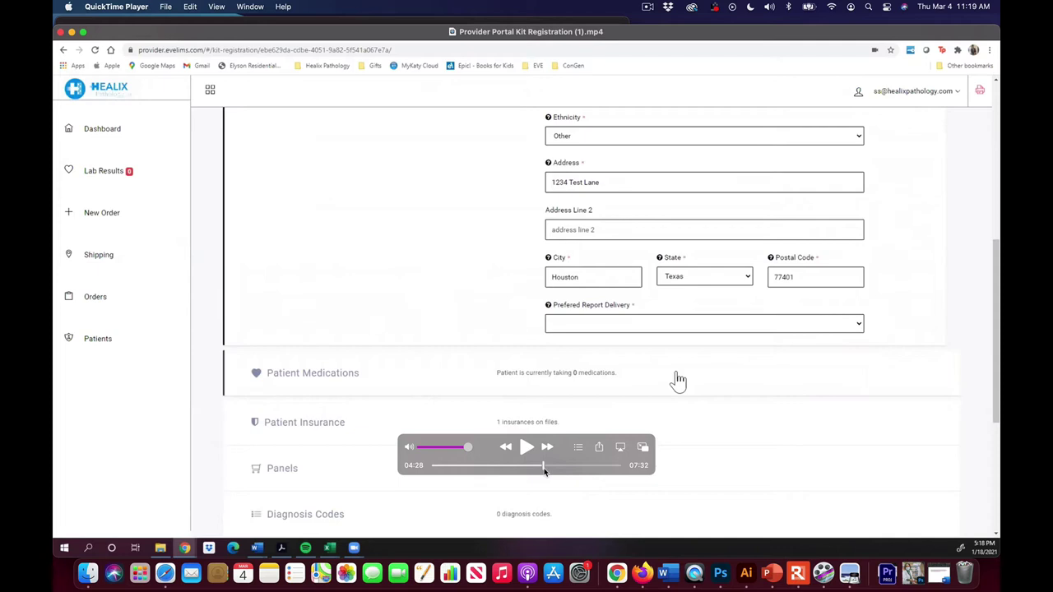
pyautogui.moveTo(543, 470)
pyautogui.mouseDown()
pyautogui.moveTo(556, 475)
pyautogui.moveTo(547, 475)
pyautogui.mouseUp()
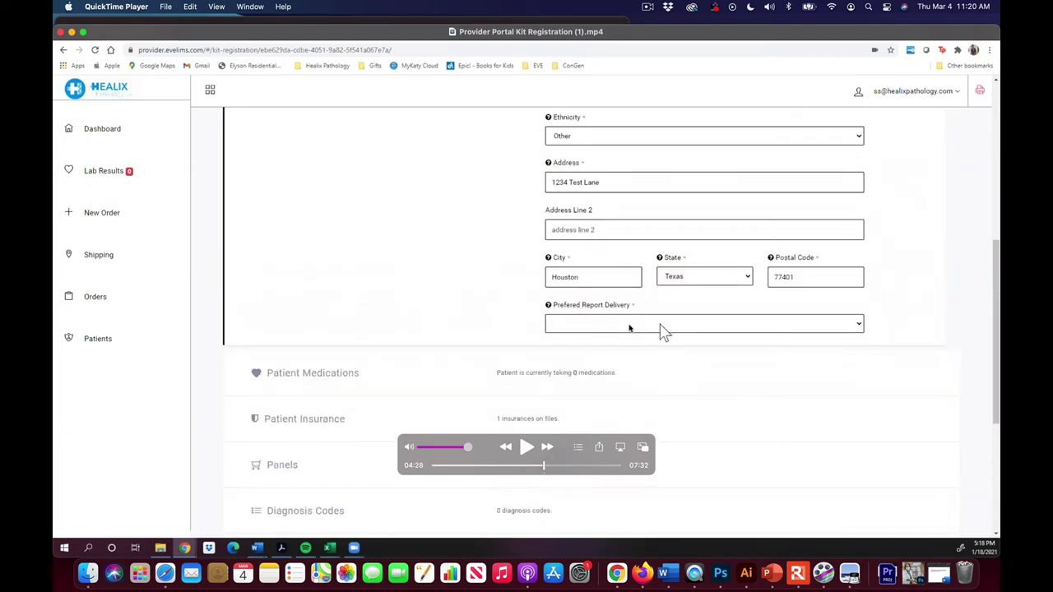
pyautogui.moveTo(546, 467); pyautogui.dragTo(551, 467)
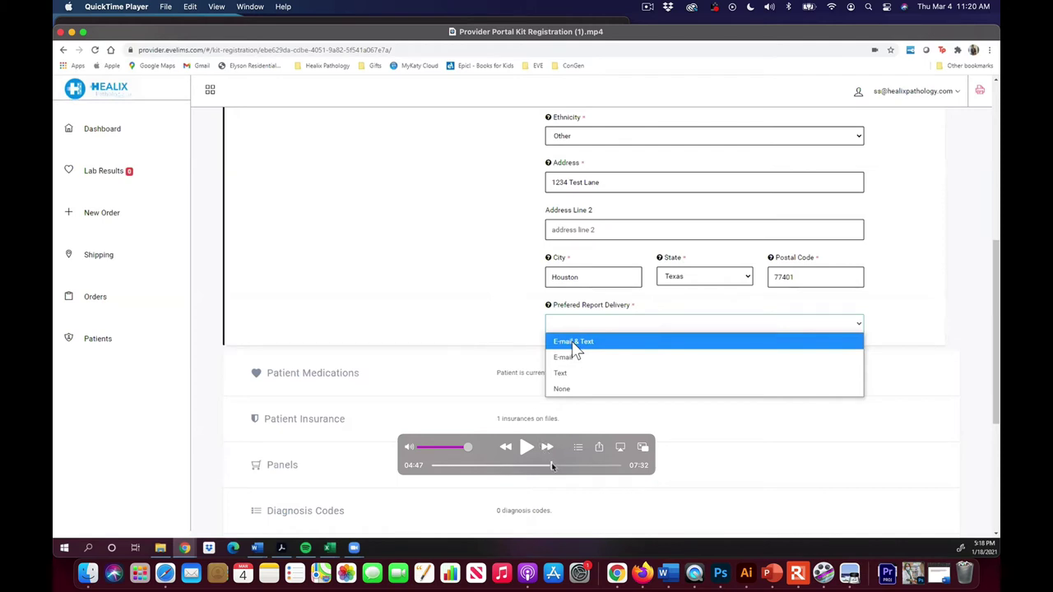
pyautogui.moveTo(551, 466); pyautogui.dragTo(554, 465)
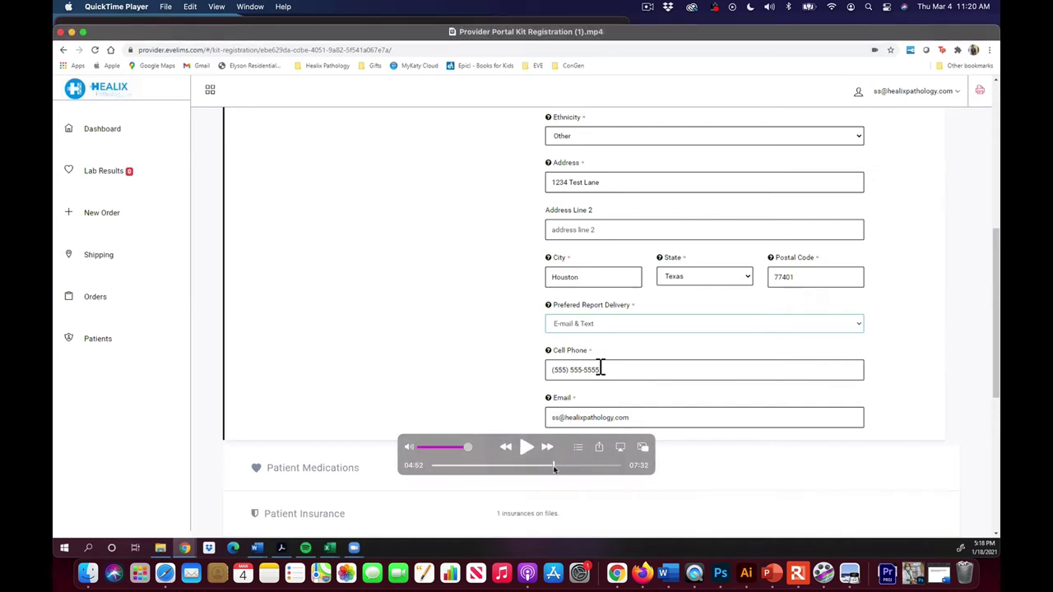
# Step: Step the video back and forth to 04:56, at the list of order sections following the patient's contact fields
pyautogui.click(554, 467)
pyautogui.click(553, 467)
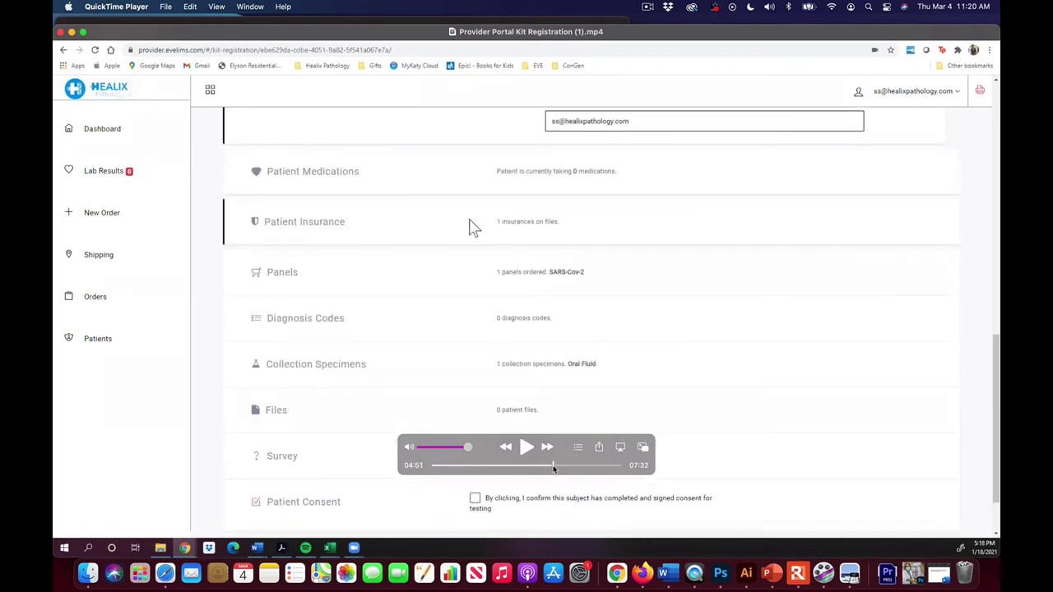
pyautogui.click(552, 467)
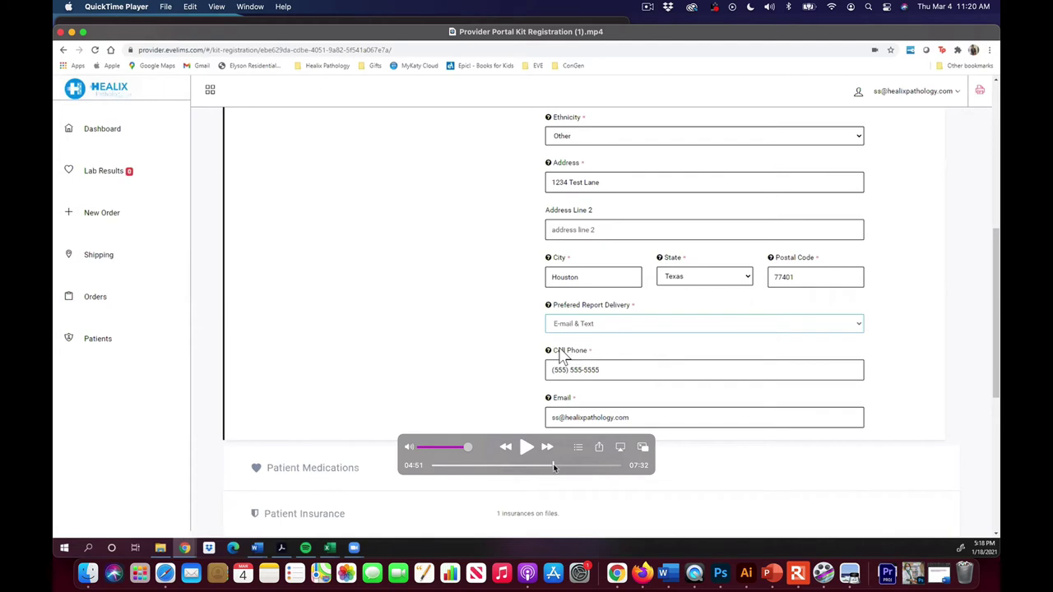
pyautogui.press('Right')
pyautogui.press('Right')
pyautogui.press('Right')
pyautogui.press('Right')
pyautogui.press('Right')
pyautogui.press('Right')
pyautogui.press('Right')
pyautogui.press('Right')
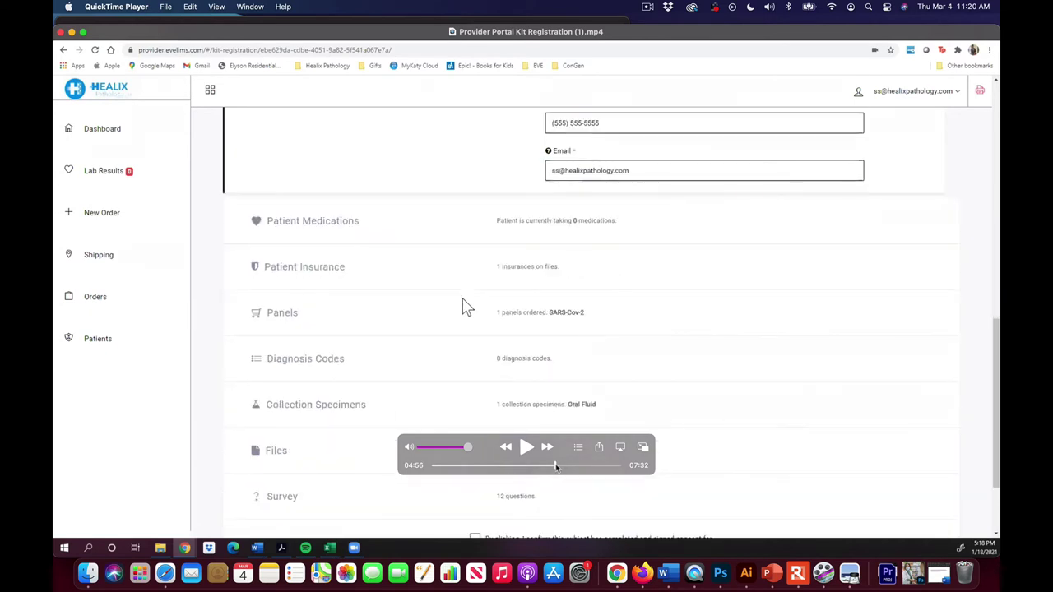
pyautogui.press('Left')
pyautogui.press('Left')
pyautogui.press('Left')
pyautogui.press('Left')
pyautogui.press('Left')
pyautogui.press('Left')
pyautogui.press('Left')
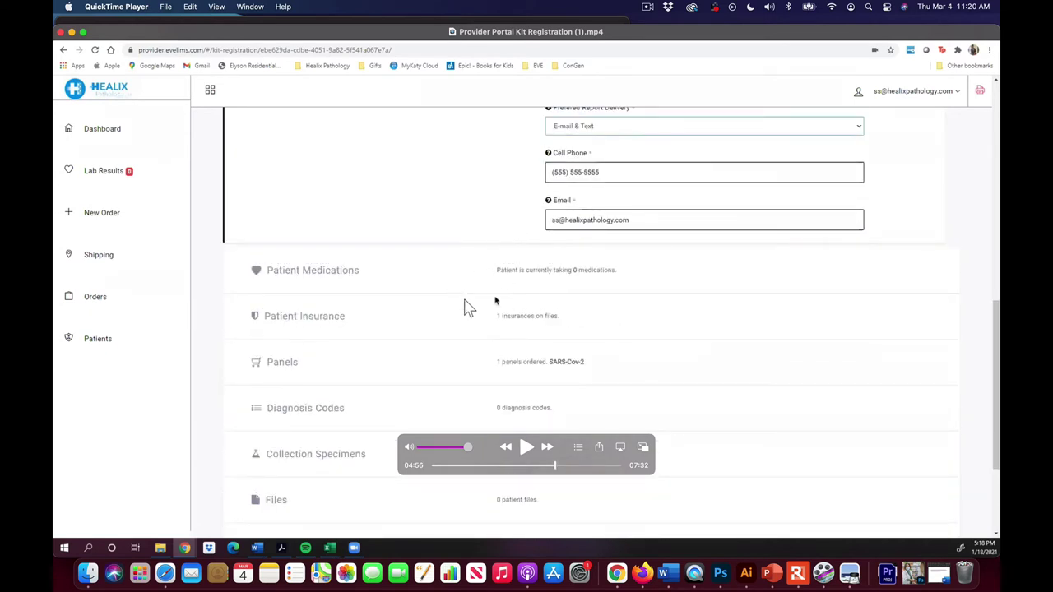
# Step: Step the video forward to 04:59, at the expanded Patient Insurance section
pyautogui.press('Right')
pyautogui.press('Right')
pyautogui.press('Right')
pyautogui.press('Right')
pyautogui.press('Right')
pyautogui.press('Right')
pyautogui.press('Right')
pyautogui.press('Right')
pyautogui.press('Right')
pyautogui.press('Right')
pyautogui.press('Right')
pyautogui.press('Right')
pyautogui.press('Right')
pyautogui.moveTo(555, 468); pyautogui.dragTo(557, 469)
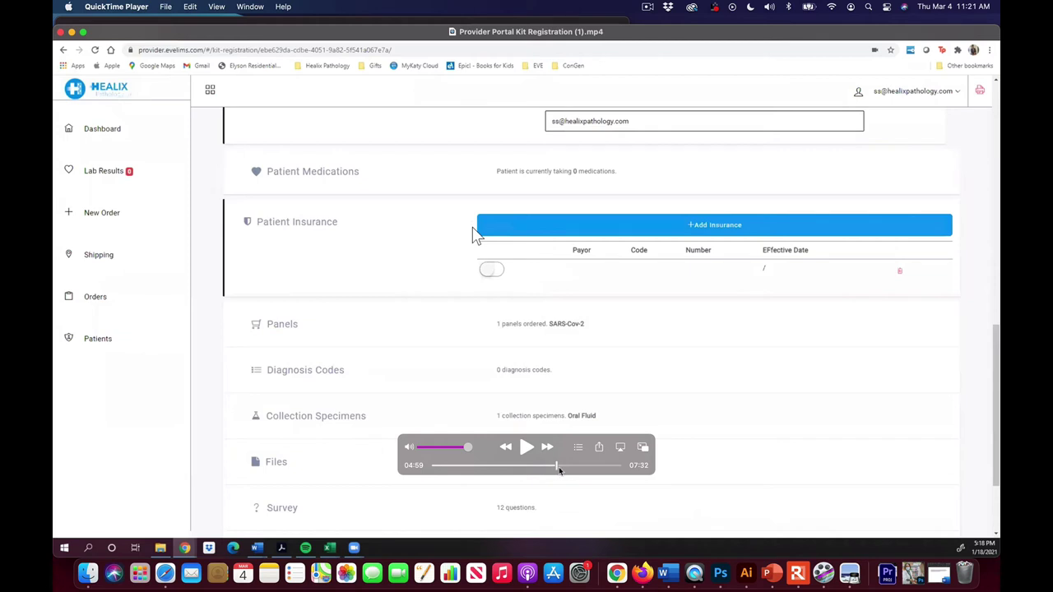
# Step: Advance the video past the Diagnosis Codes search at 05:28 to the Files section at 05:30
pyautogui.click(558, 467)
pyautogui.moveTo(559, 467); pyautogui.dragTo(568, 467)
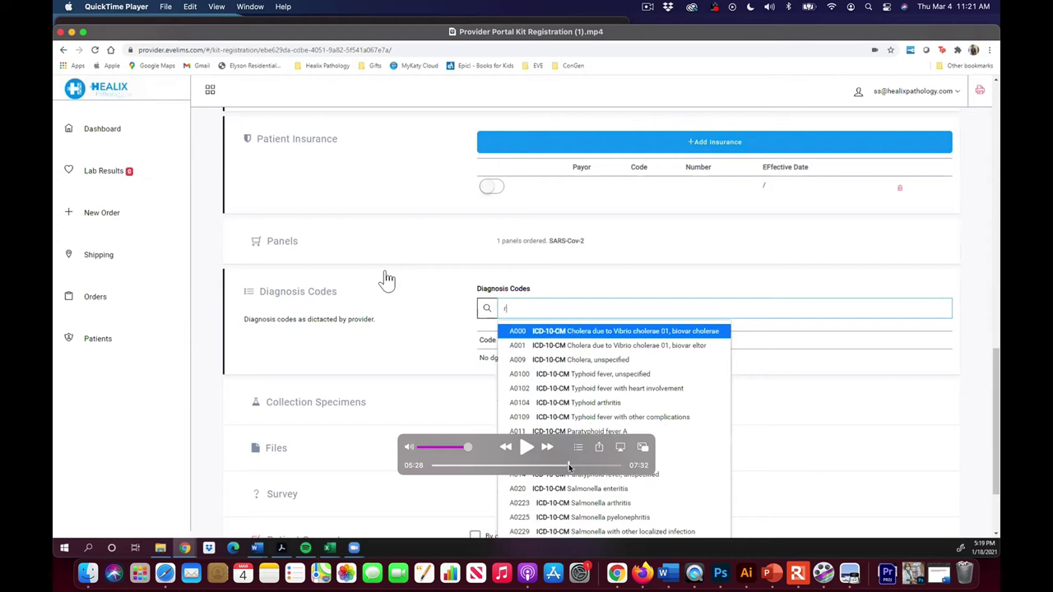
pyautogui.moveTo(568, 467); pyautogui.dragTo(570, 467)
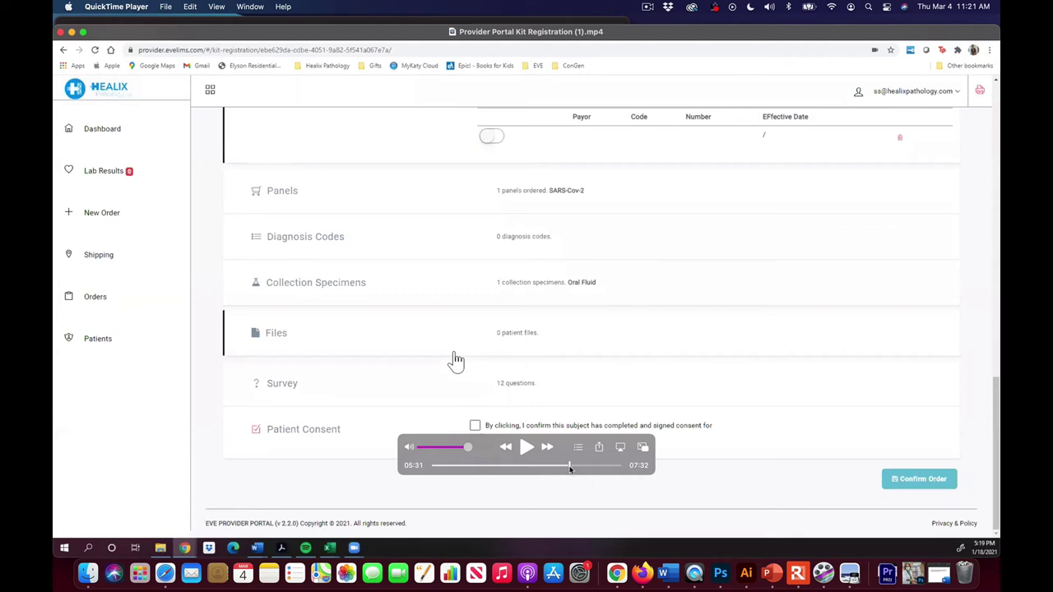
pyautogui.moveTo(569, 469); pyautogui.dragTo(568, 467)
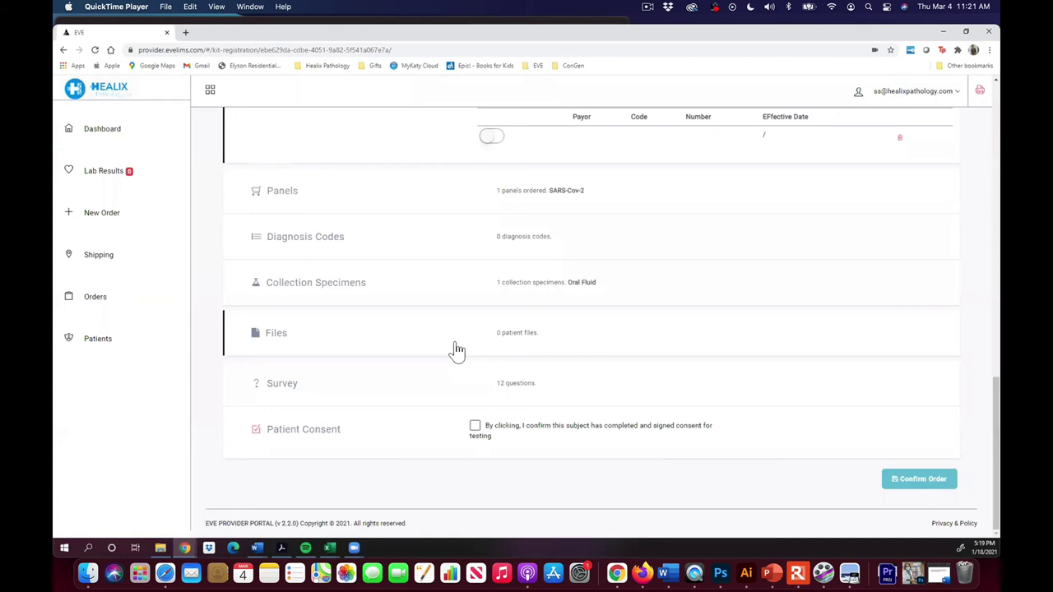
# Step: Advance the video past the Patient Consent checkbox at 05:36 and through the pending Order Search list at 06:00
pyautogui.moveTo(560, 336)
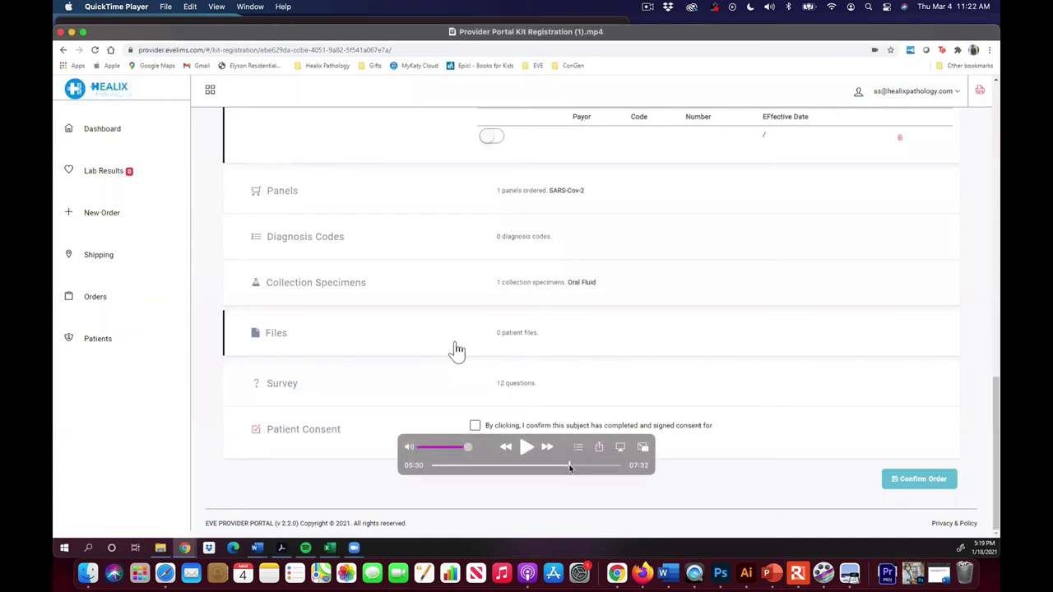
pyautogui.click(569, 467)
pyautogui.moveTo(569, 468); pyautogui.dragTo(572, 468)
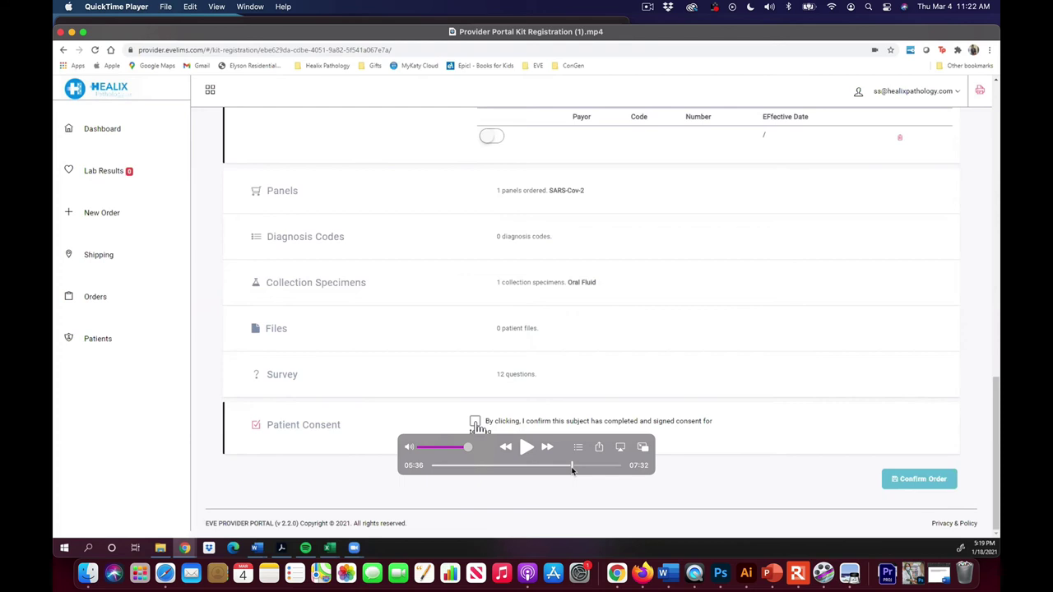
pyautogui.moveTo(573, 470); pyautogui.dragTo(581, 471)
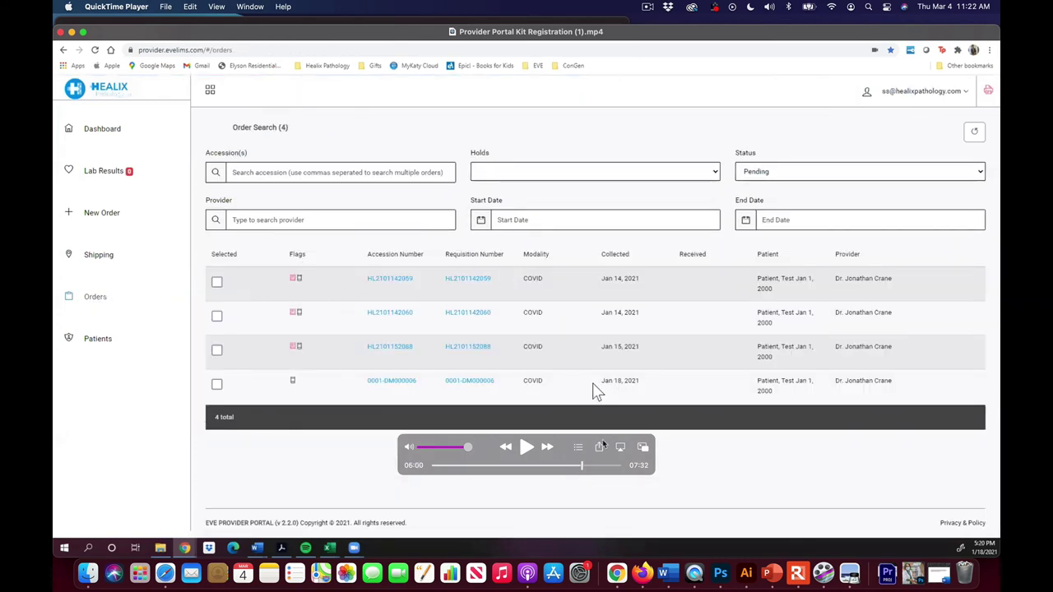
pyautogui.moveTo(582, 470); pyautogui.dragTo(598, 470)
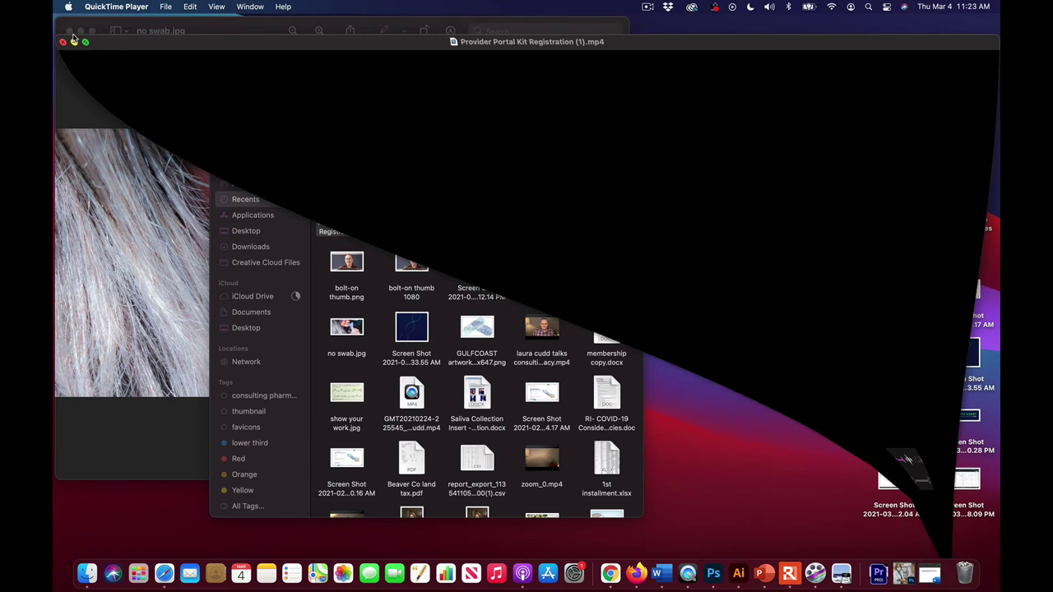
# Step: Clear the desktop by closing the Finder window and the no swab.jpg image
pyautogui.click(223, 151)
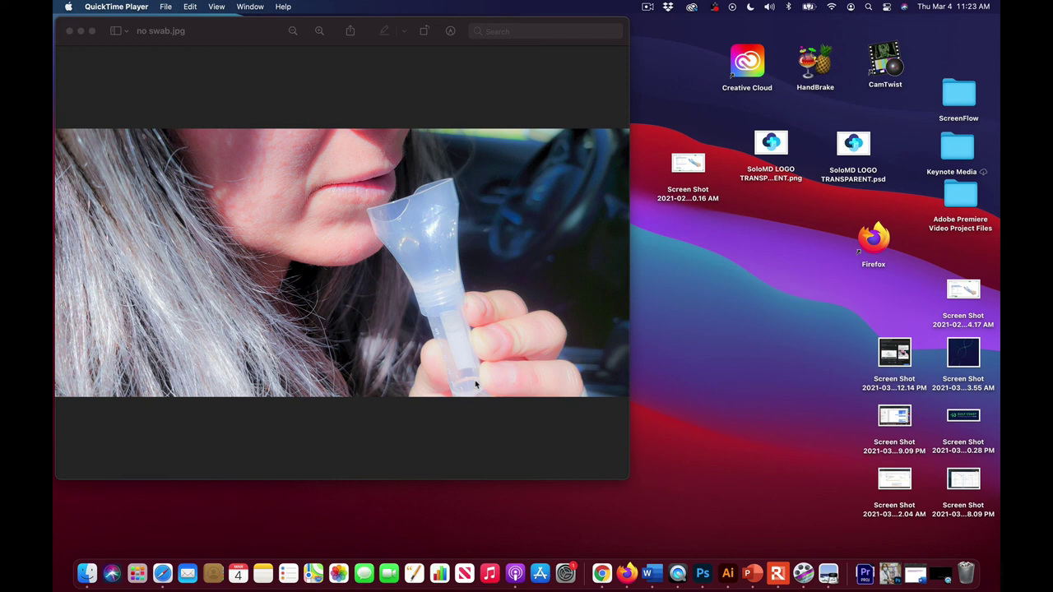
pyautogui.click(70, 31)
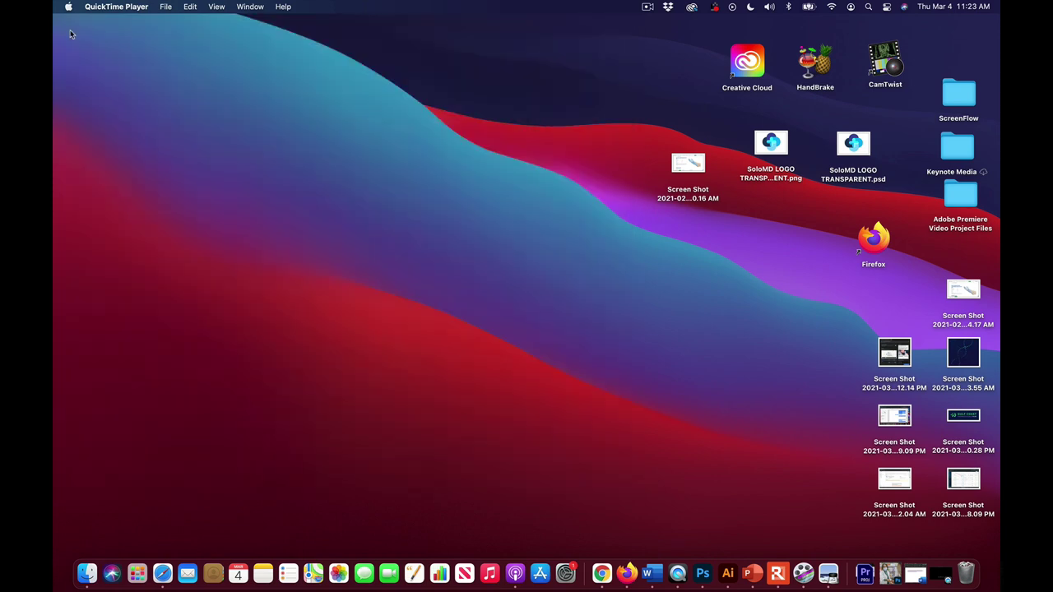